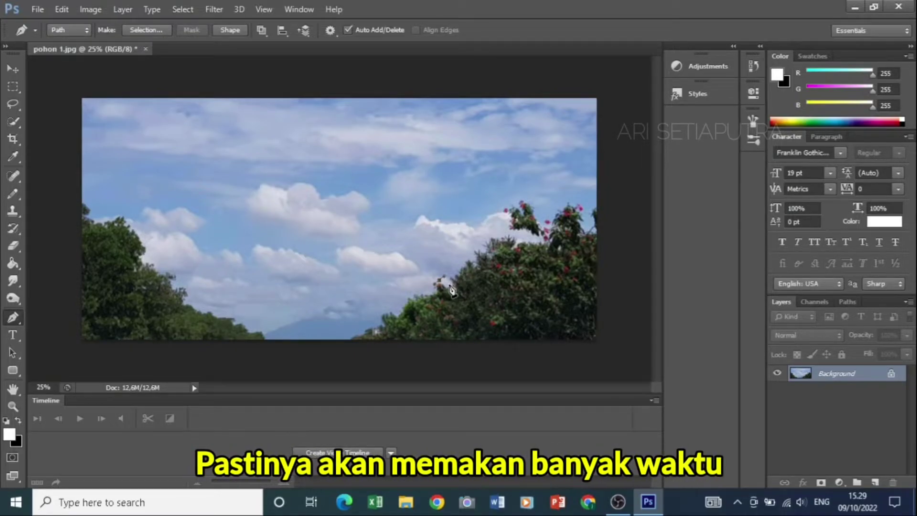
pyautogui.hotkey('ctrl', 'z')
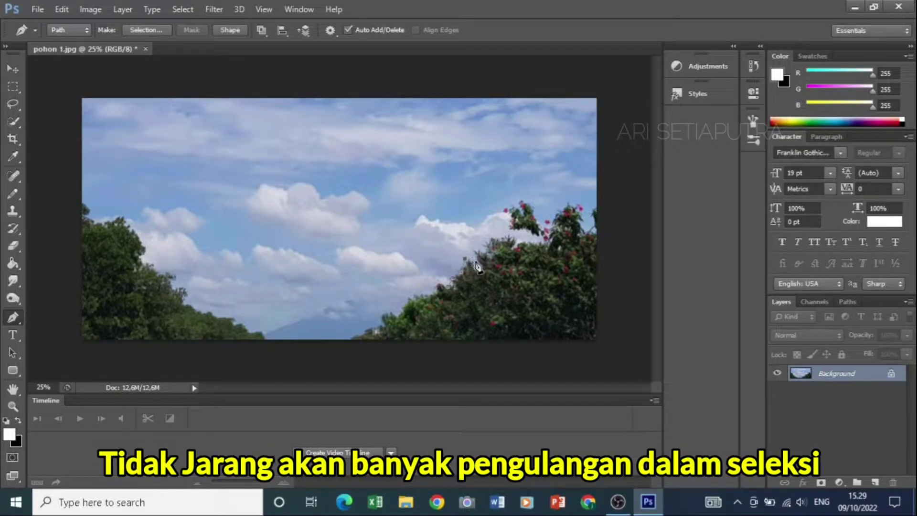
pyautogui.click(484, 248)
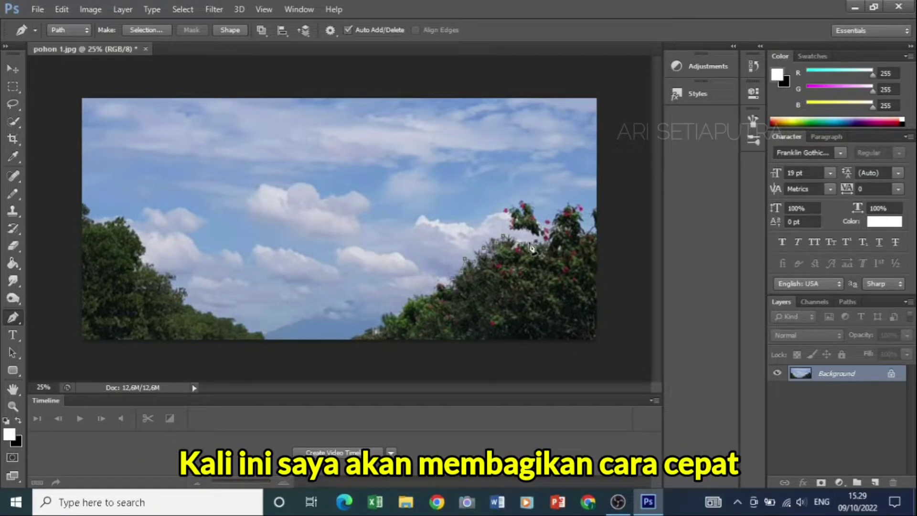
pyautogui.scroll(2, 456, 209)
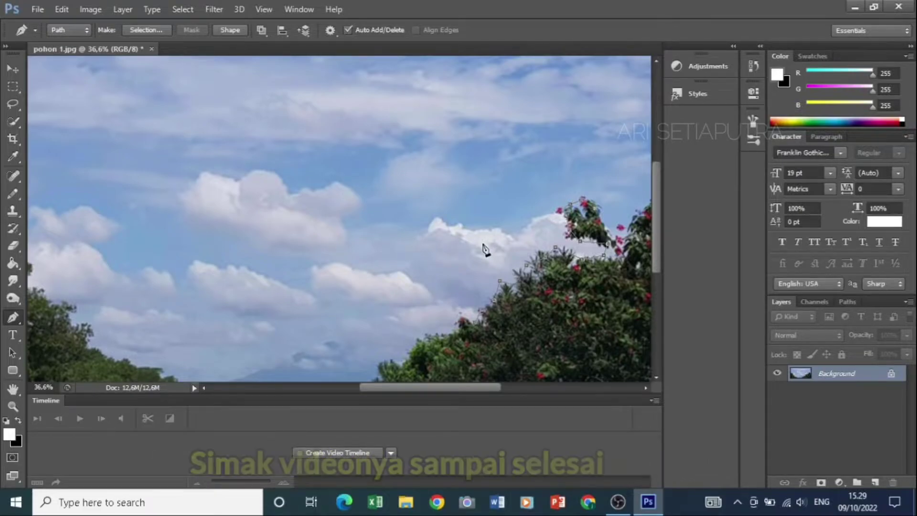
pyautogui.scroll(-1, 483, 248)
pyautogui.press('alt')
pyautogui.rightClick(454, 203)
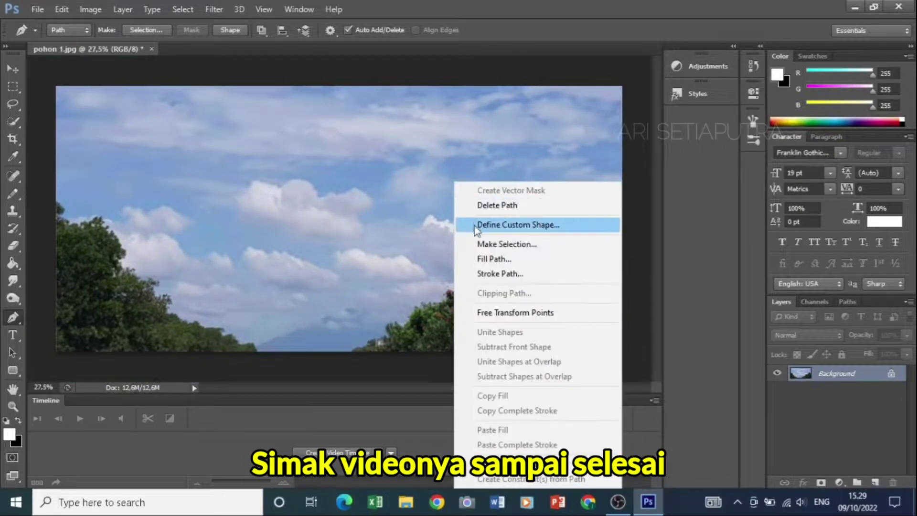
pyautogui.press('Escape')
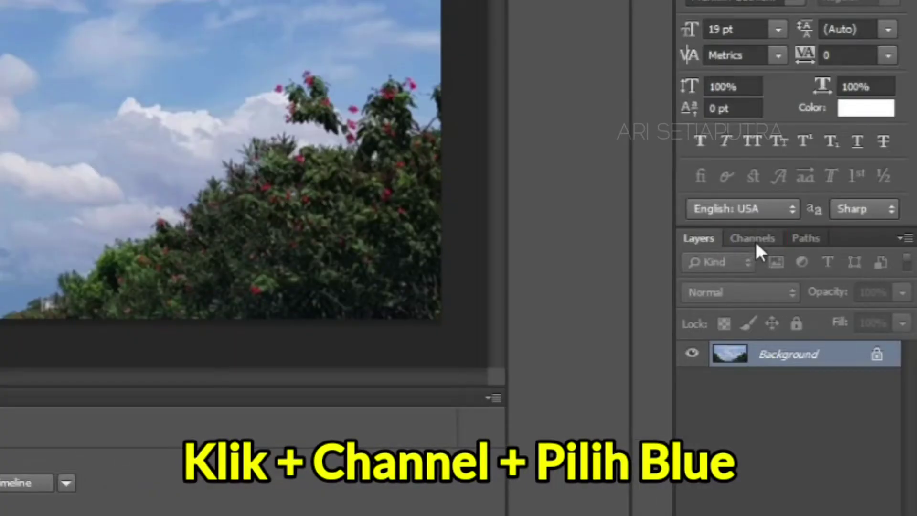
# Step: Duplicate the Blue channel of the tree photo
pyautogui.click(754, 239)
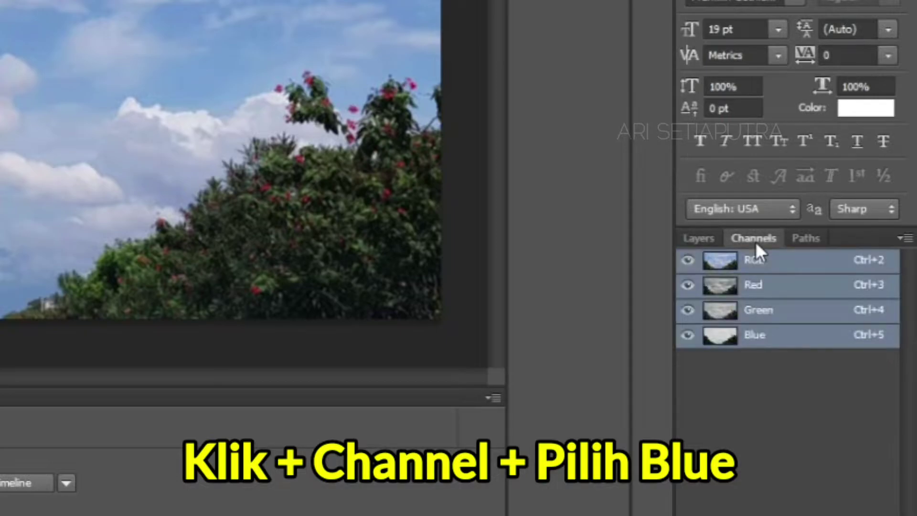
pyautogui.click(776, 339)
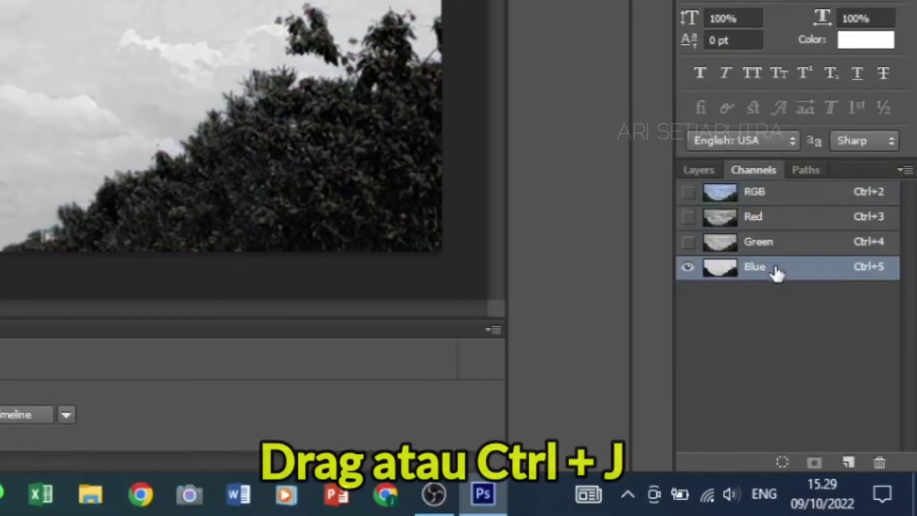
pyautogui.moveTo(775, 272); pyautogui.dragTo(847, 466)
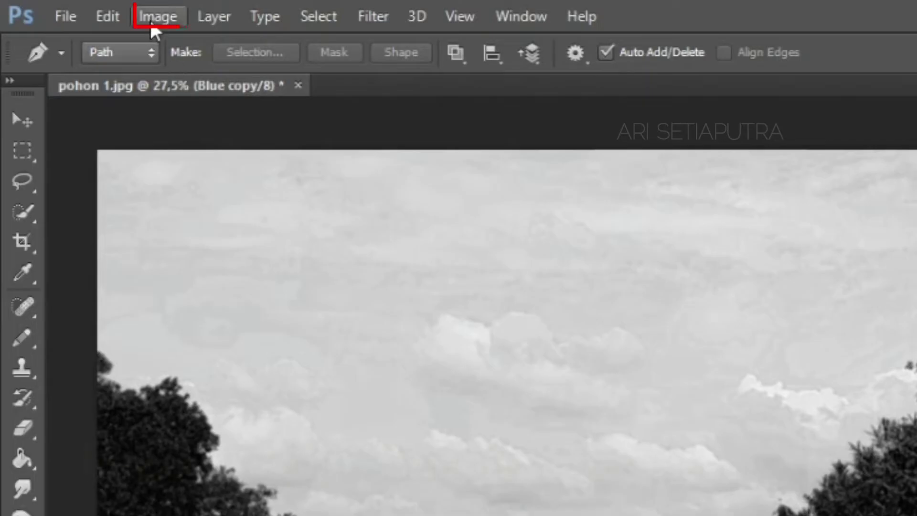
# Step: Apply Levels to the duplicated blue channel with input black point 76 and white point 169, turning the sky solid white
pyautogui.click(153, 19)
pyautogui.moveTo(204, 80)
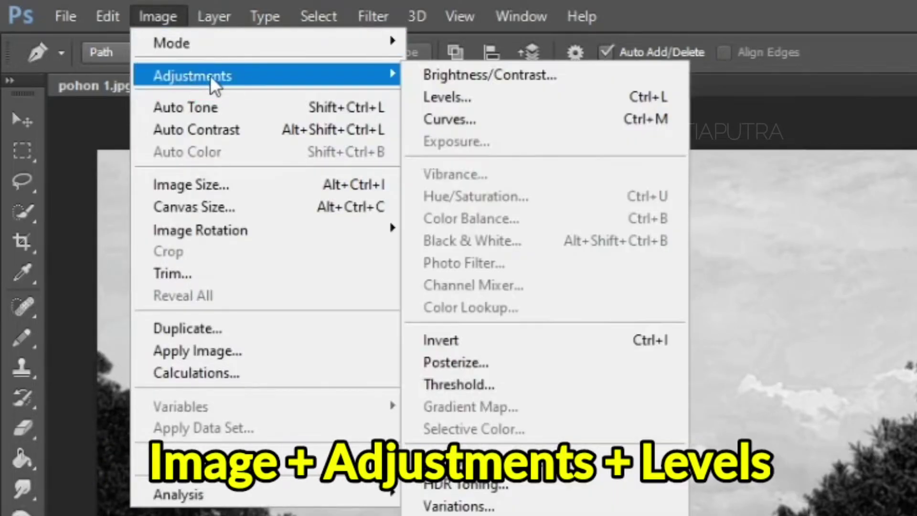
pyautogui.click(449, 97)
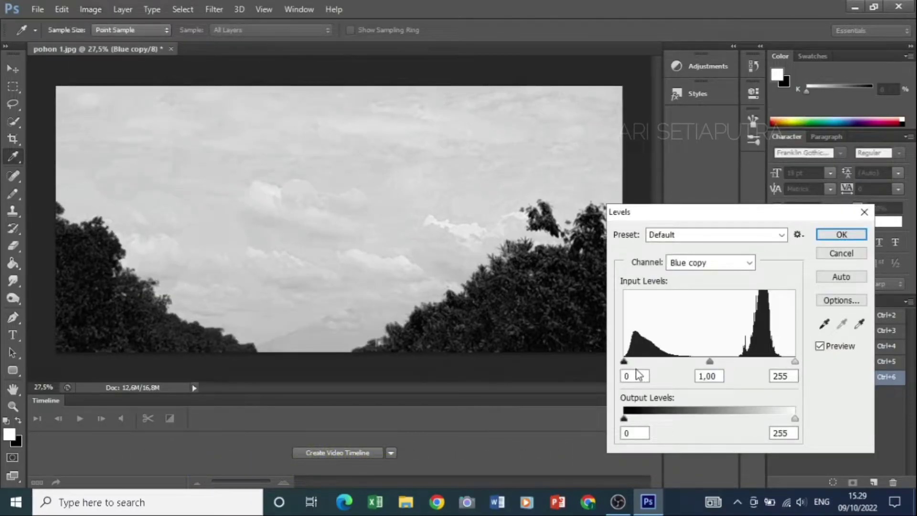
pyautogui.moveTo(682, 214); pyautogui.dragTo(714, 152)
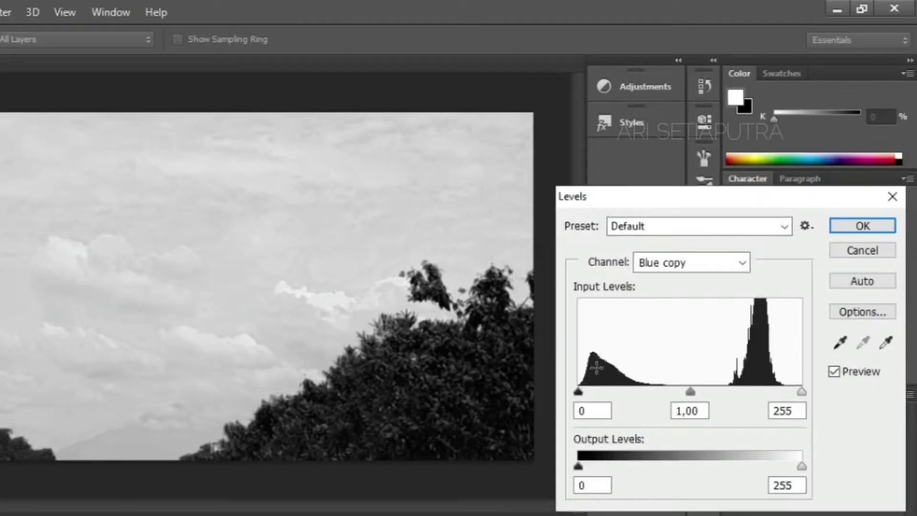
pyautogui.moveTo(579, 391); pyautogui.dragTo(617, 394)
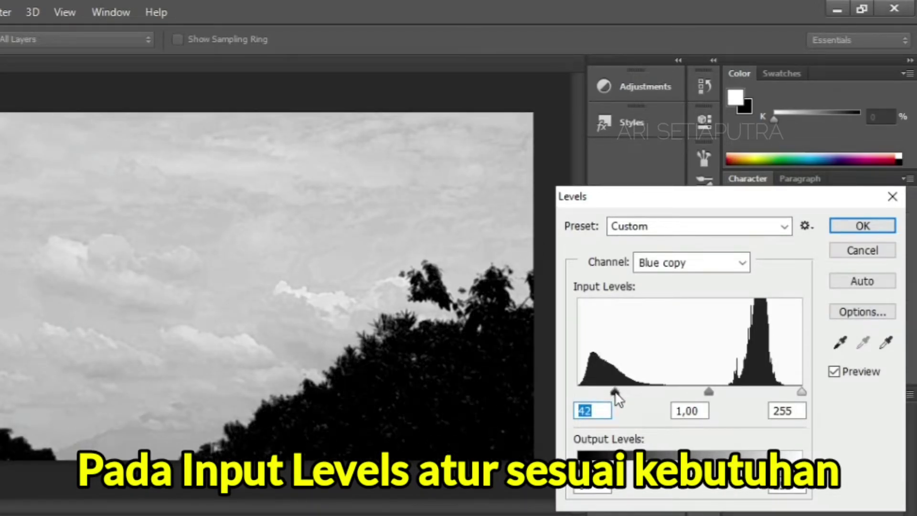
pyautogui.moveTo(621, 396); pyautogui.dragTo(645, 389)
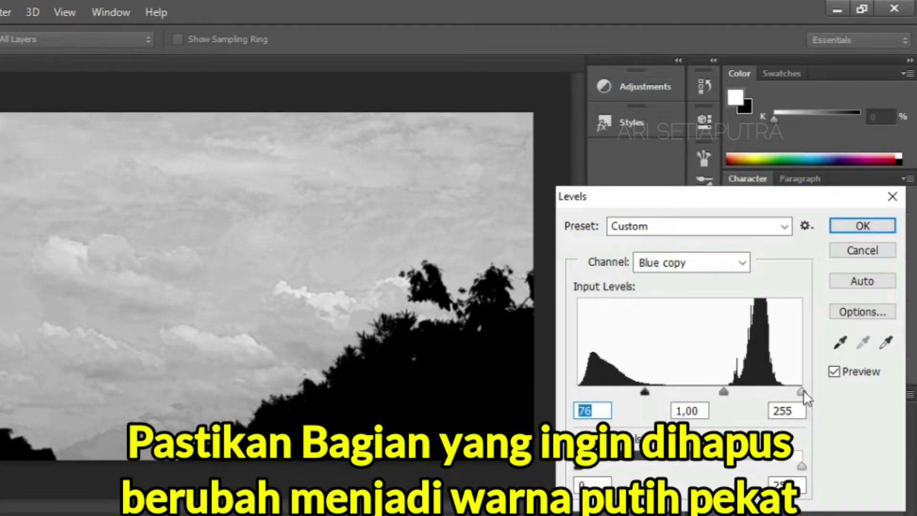
pyautogui.moveTo(801, 391); pyautogui.dragTo(726, 418)
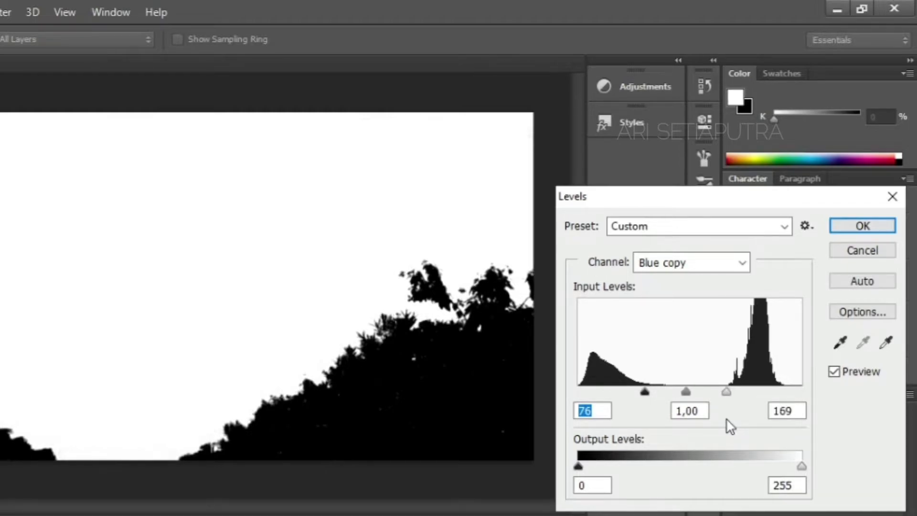
pyautogui.moveTo(726, 417); pyautogui.dragTo(726, 418)
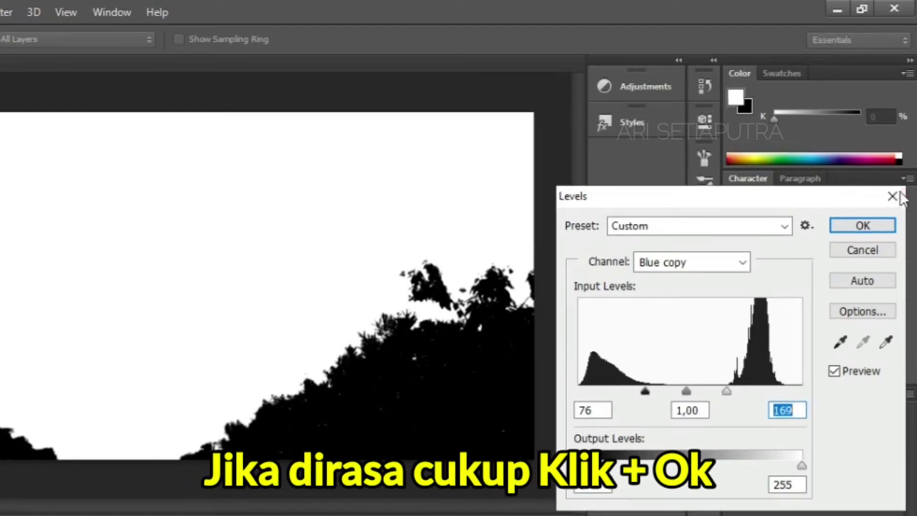
pyautogui.click(863, 226)
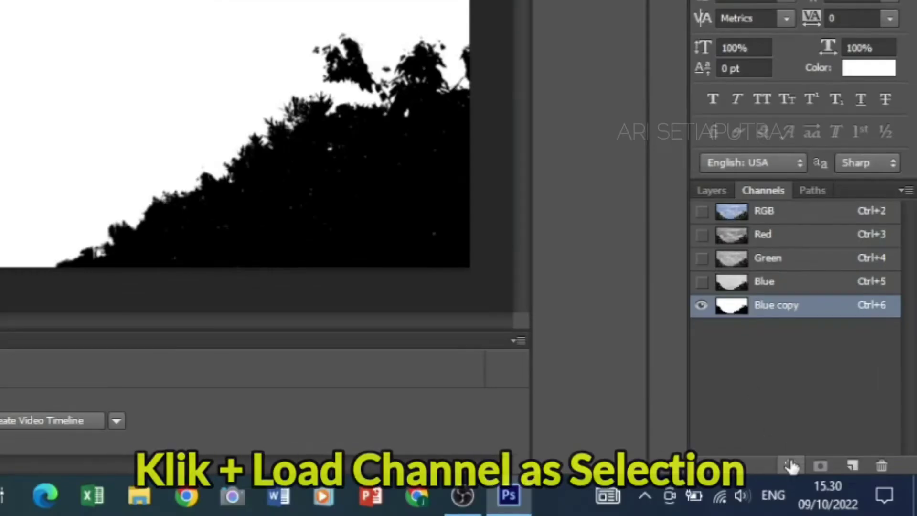
# Step: Load the duplicated blue channel as a selection and invert it with the Quick Selection tool active so the trees are selected
pyautogui.click(791, 465)
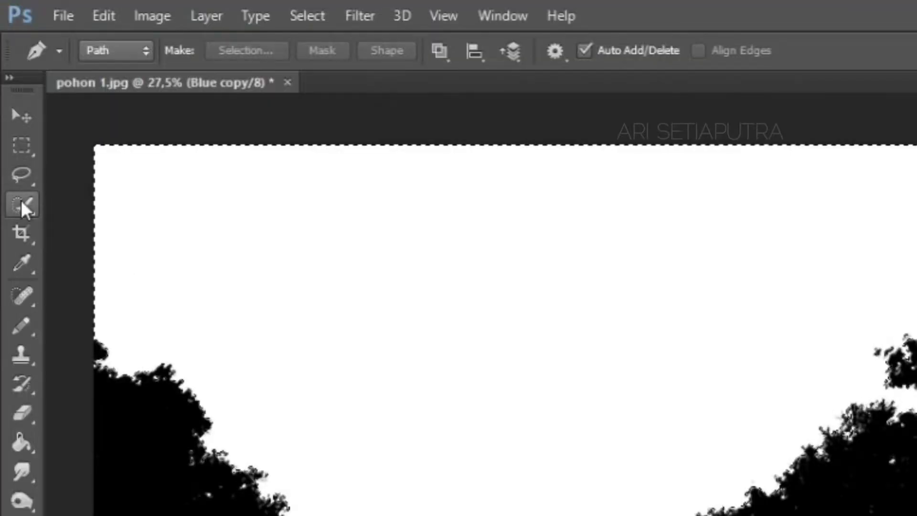
pyautogui.click(13, 119)
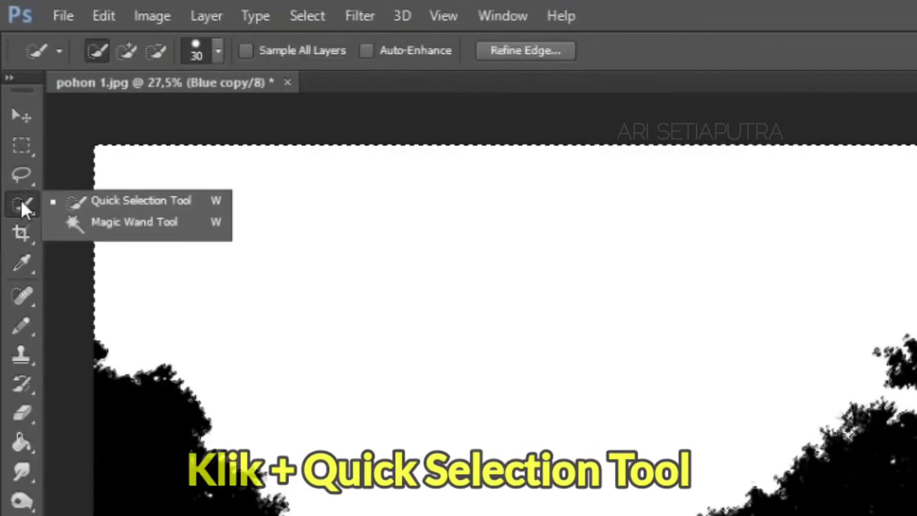
pyautogui.click(130, 209)
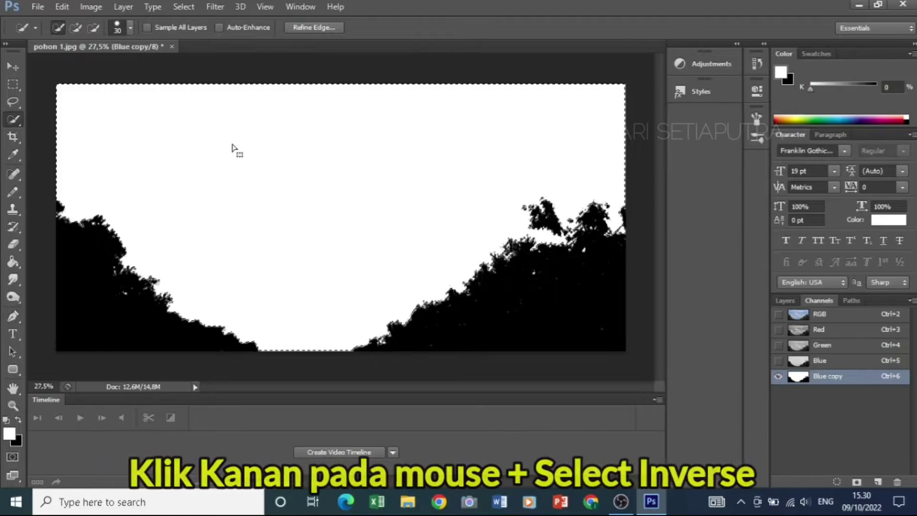
pyautogui.rightClick(233, 145)
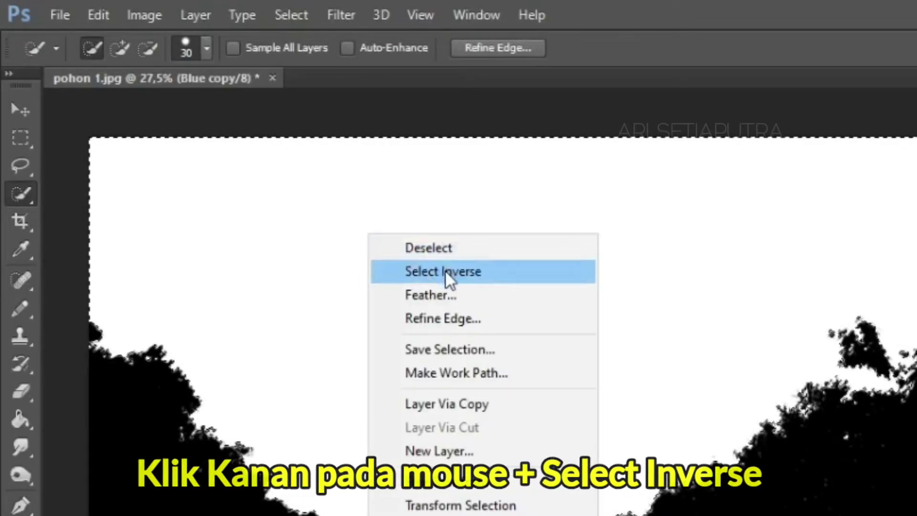
pyautogui.click(445, 273)
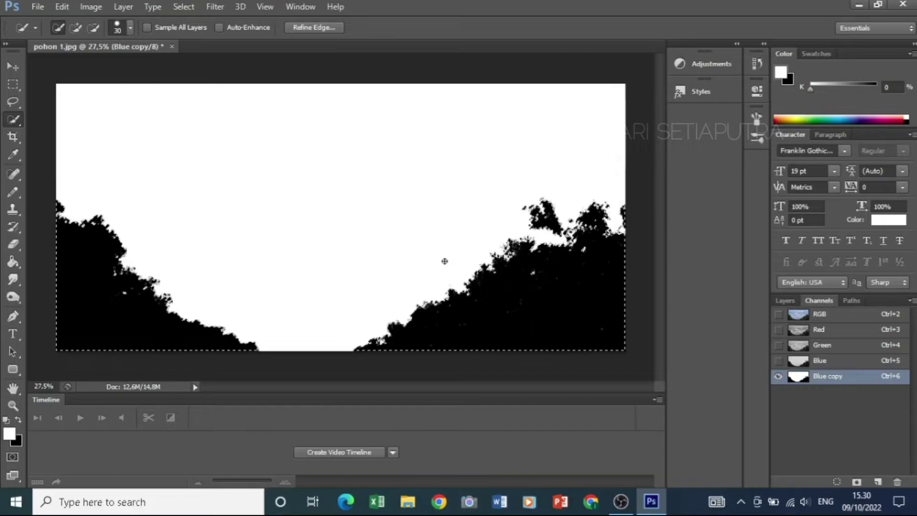
# Step: Delete the duplicated blue channel while keeping the tree selection active
pyautogui.scroll(5, 444, 260)
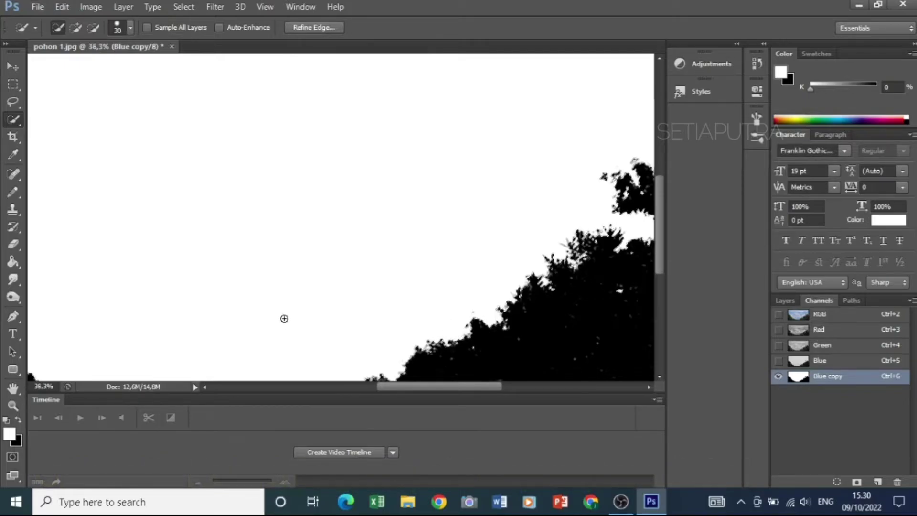
pyautogui.scroll(-2, 284, 318)
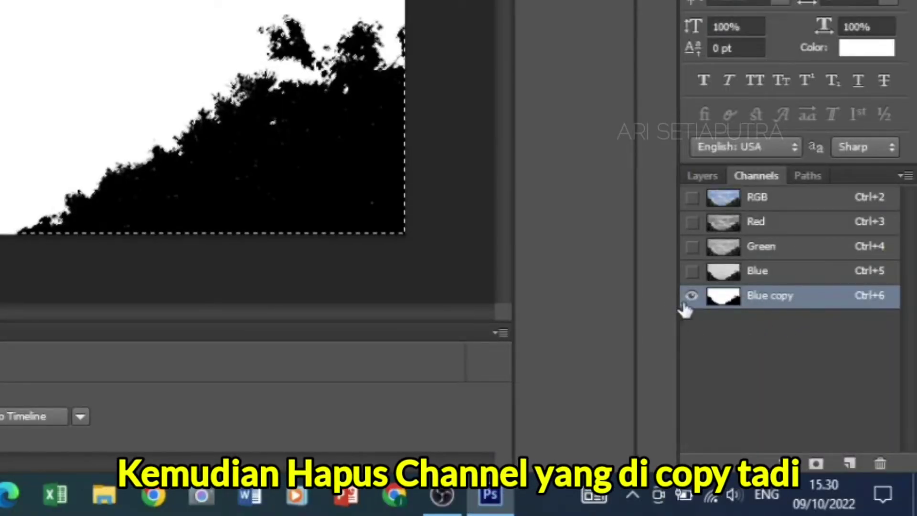
pyautogui.moveTo(805, 304); pyautogui.dragTo(880, 464)
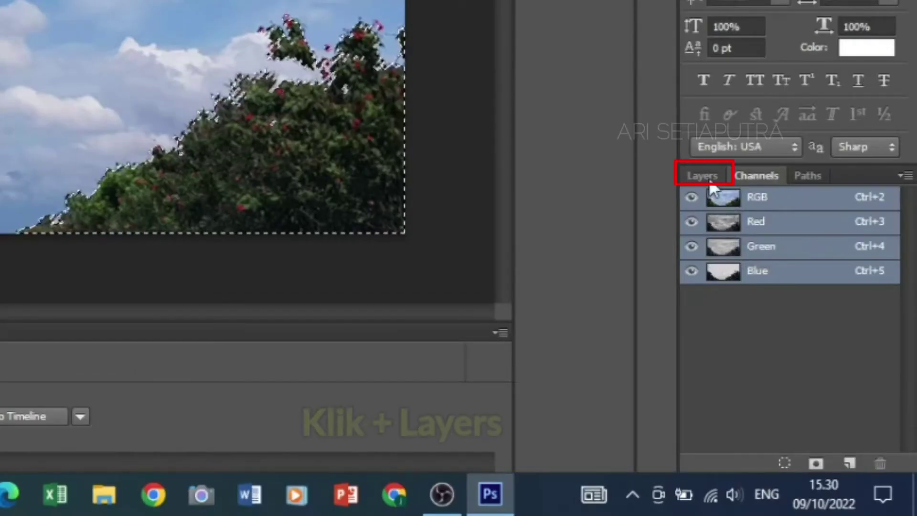
# Step: Add a layer mask to the Background layer from the tree selection to hide the sky
pyautogui.click(709, 181)
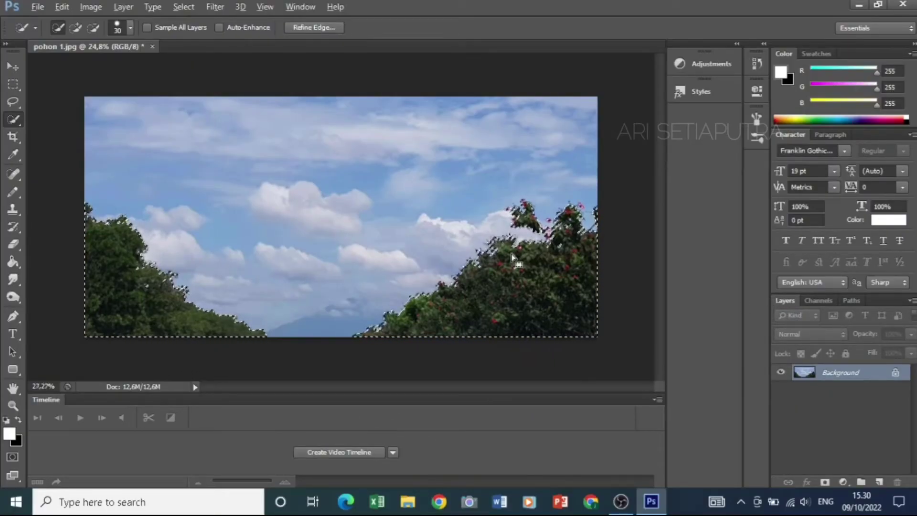
pyautogui.keyDown('alt'); pyautogui.scroll(3, 511, 252); pyautogui.keyUp('alt')
pyautogui.keyDown('alt'); pyautogui.scroll(2, 511, 252); pyautogui.keyUp('alt')
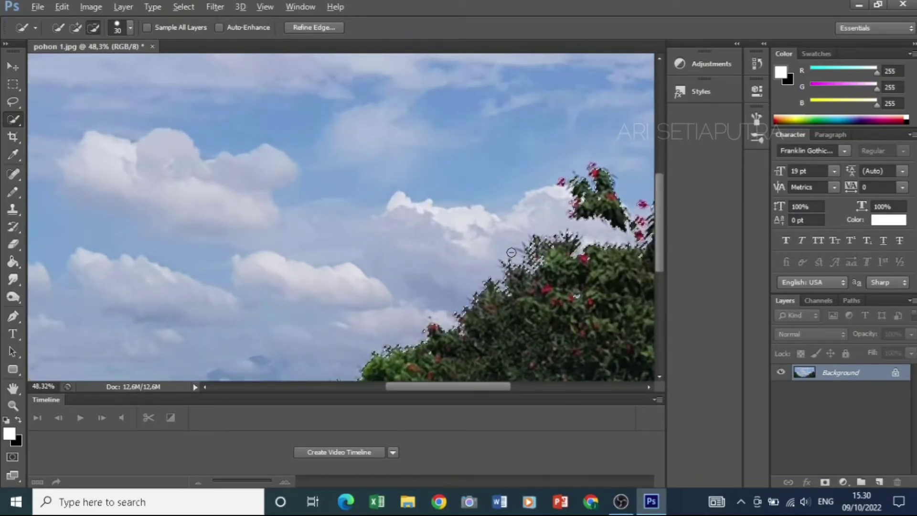
pyautogui.keyDown('alt'); pyautogui.scroll(-1, 511, 252); pyautogui.keyUp('alt')
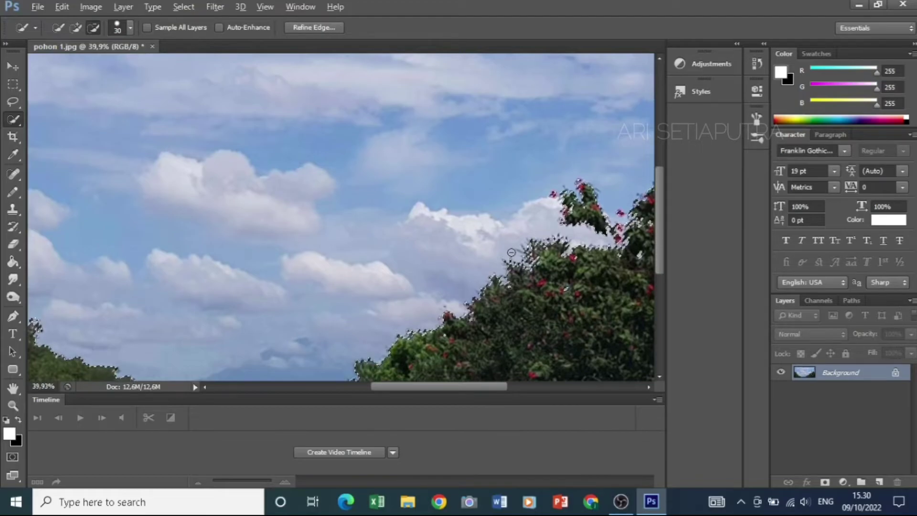
pyautogui.keyDown('alt'); pyautogui.scroll(-3, 511, 252); pyautogui.keyUp('alt')
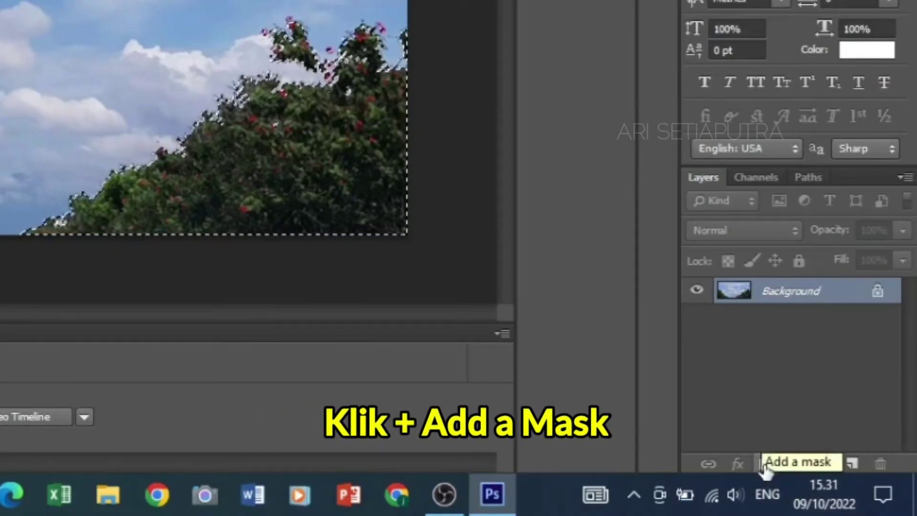
pyautogui.click(765, 464)
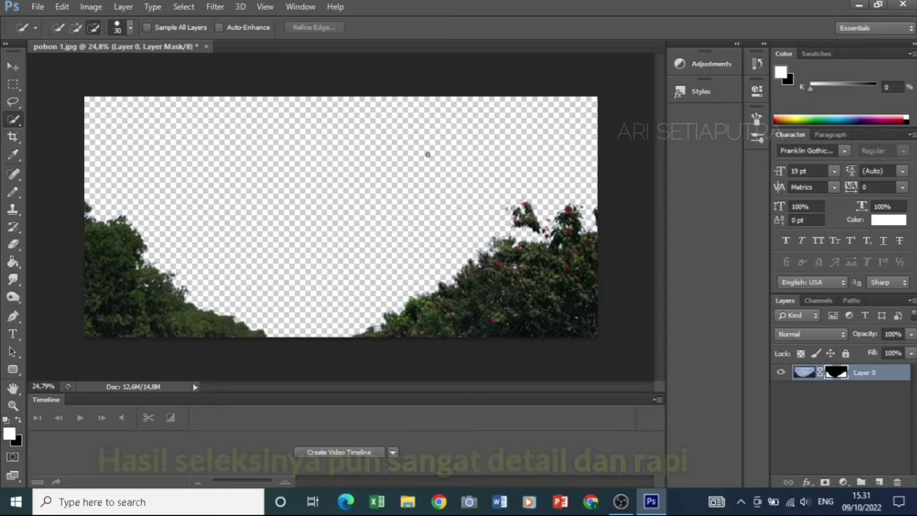
# Step: Examine the masked tree and foliage edges against the transparent background up close and in the full image
pyautogui.keyDown('alt'); pyautogui.scroll(5, 427, 155); pyautogui.keyUp('alt')
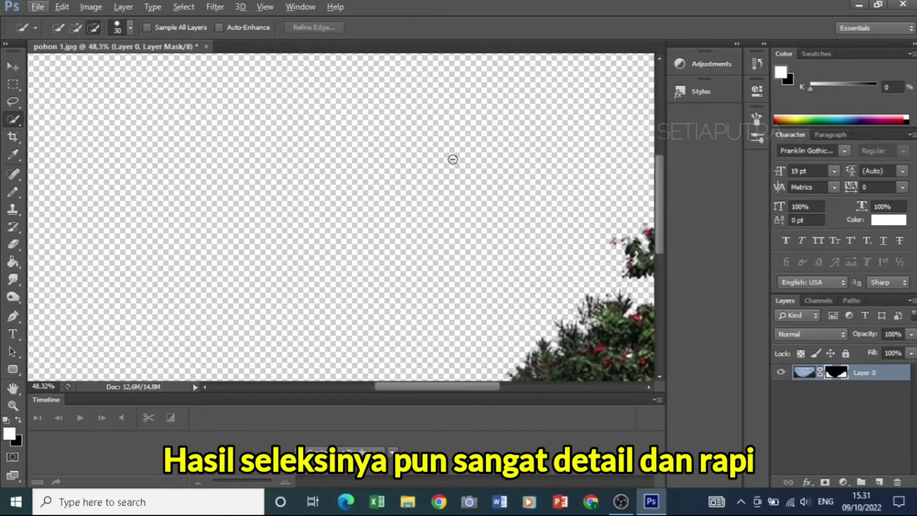
pyautogui.scroll(-5, 450, 159)
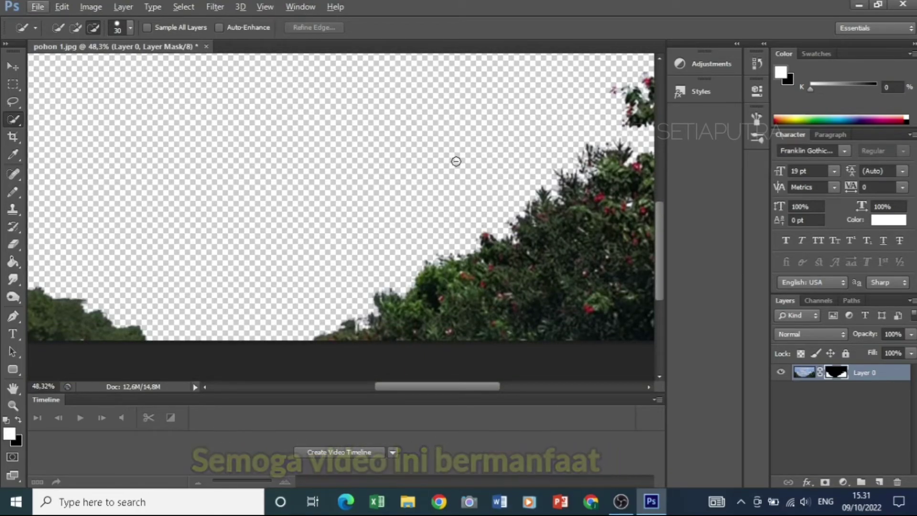
pyautogui.rightClick(390, 174)
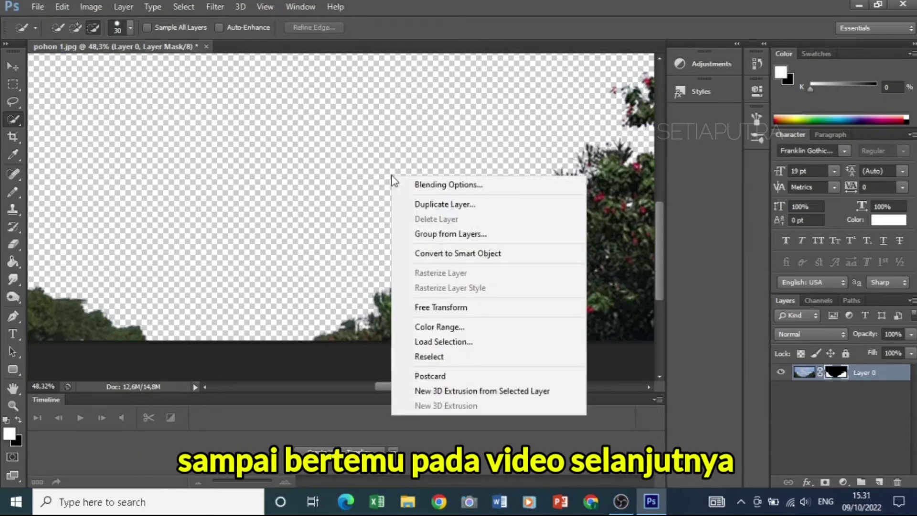
pyautogui.click(519, 121)
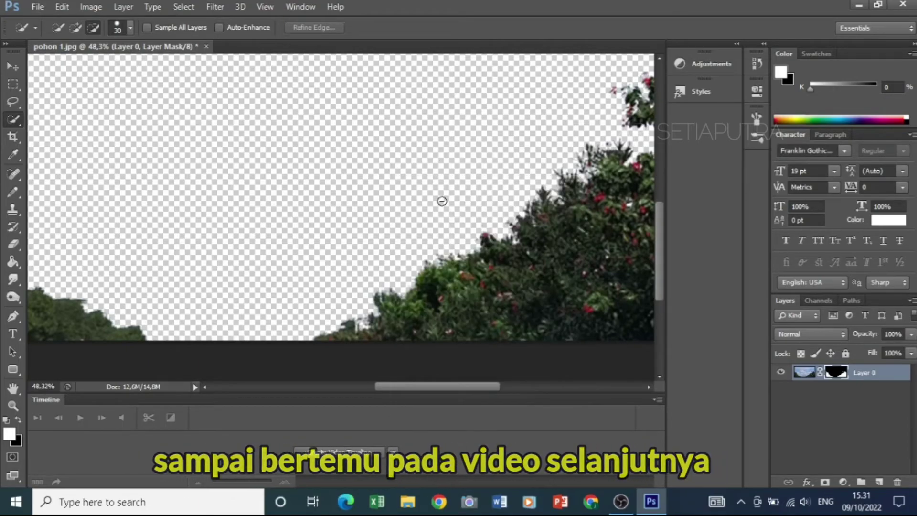
pyautogui.scroll(-1, 440, 200)
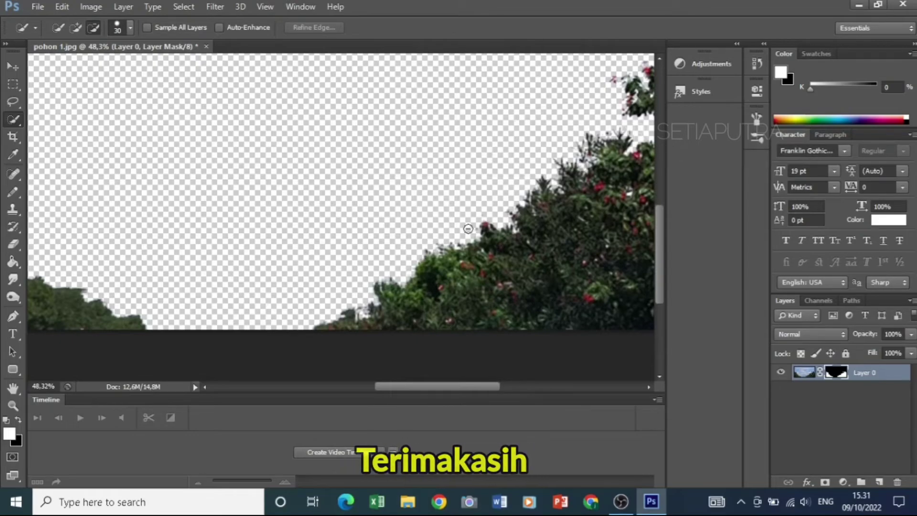
pyautogui.scroll(-1, 460, 231)
pyautogui.scroll(-3, 459, 230)
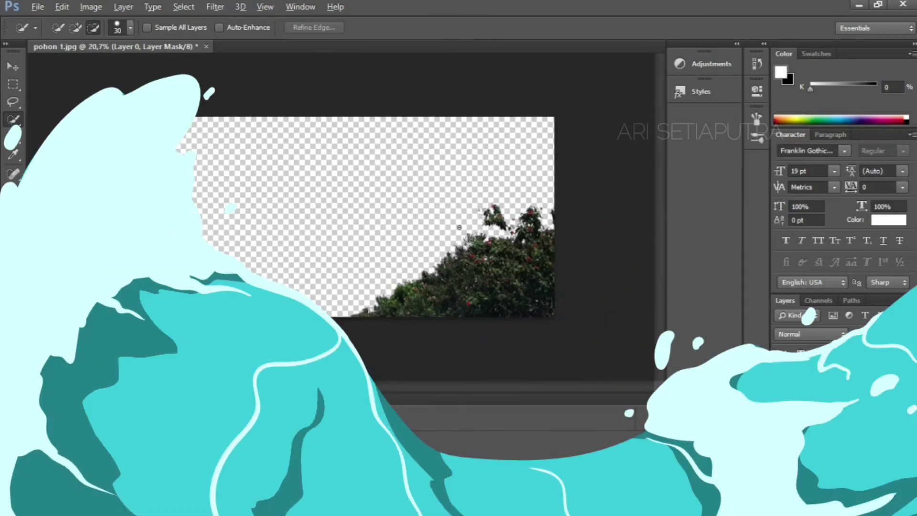